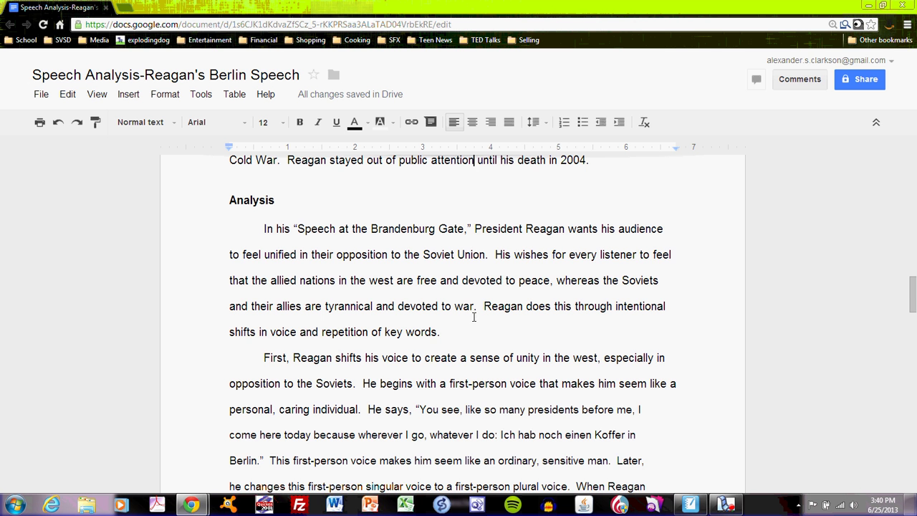
- Review the paper's Biography section and the section before it, and return to the start of the Analysis section
scroll(473, 326, "up", 3)
scroll(479, 317, "up", 3)
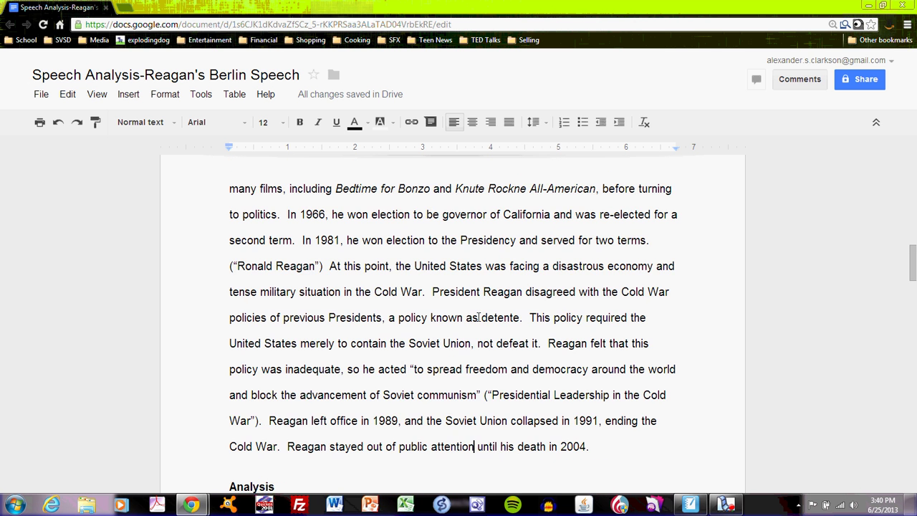
scroll(478, 317, "up", 5)
scroll(479, 317, "up", 1)
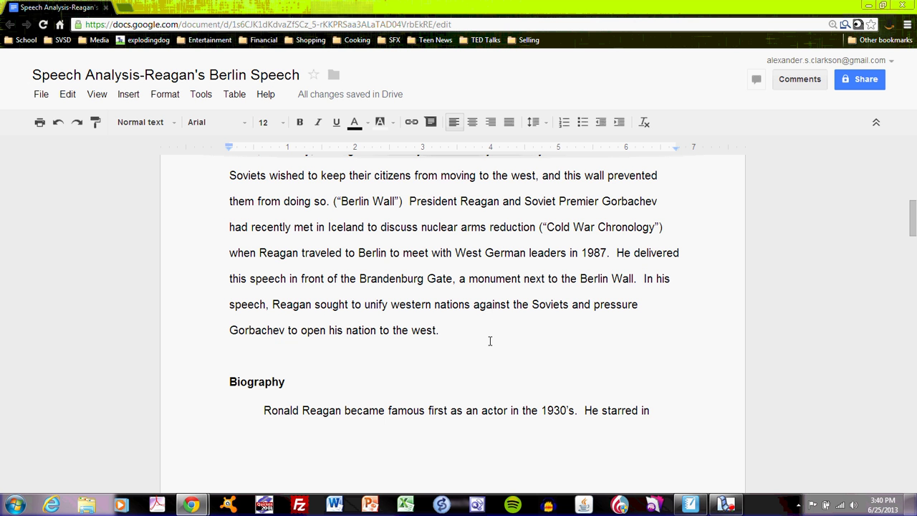
scroll(490, 341, "down", 5)
scroll(492, 341, "down", 4)
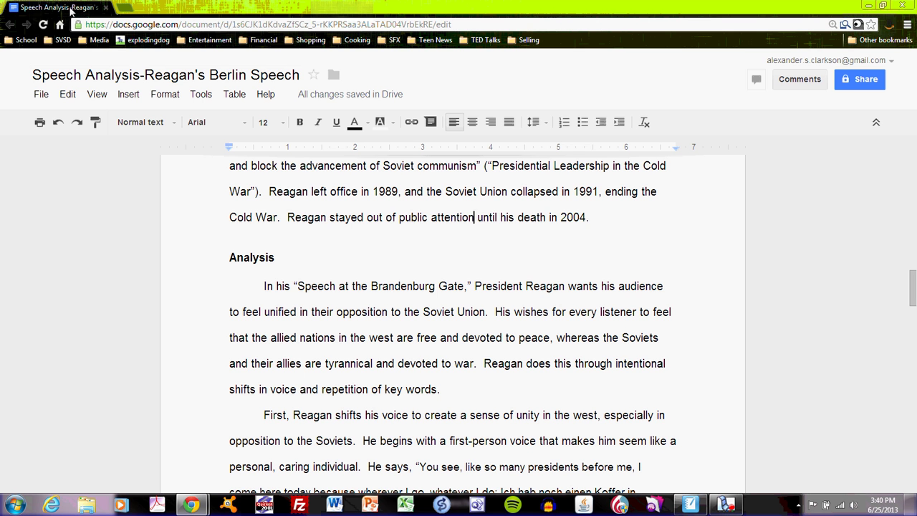
- Reveal the lecture slides' point on following with devices, and highlight the document sentence beginning "Reagan does this through intentional shifts in voice"
key("alt+Tab")
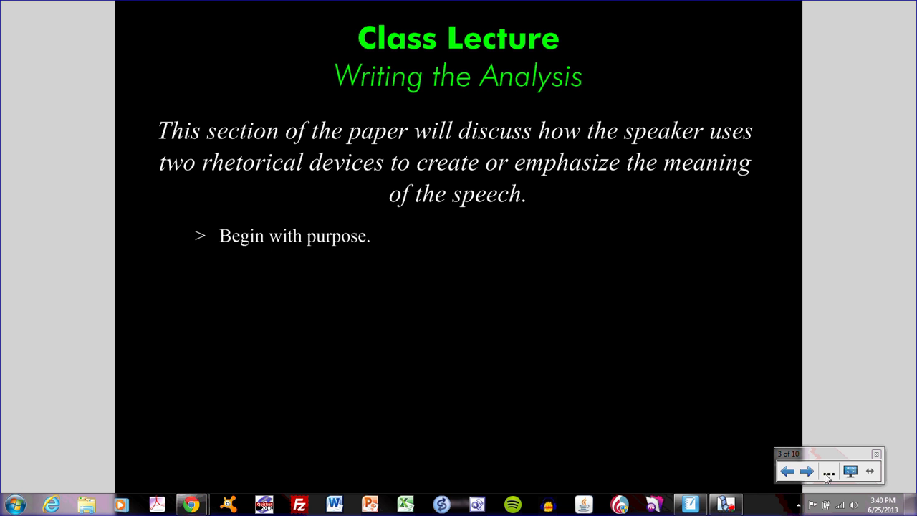
left_click(808, 472)
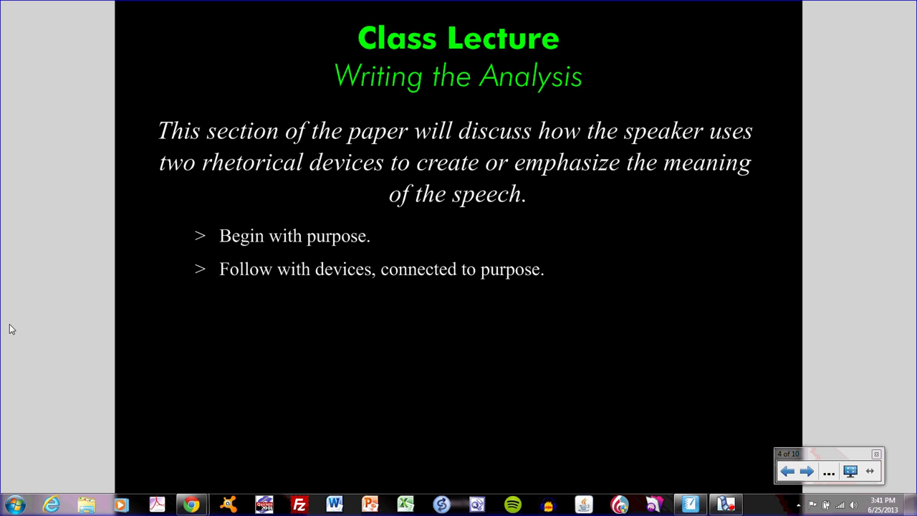
key("alt+Tab")
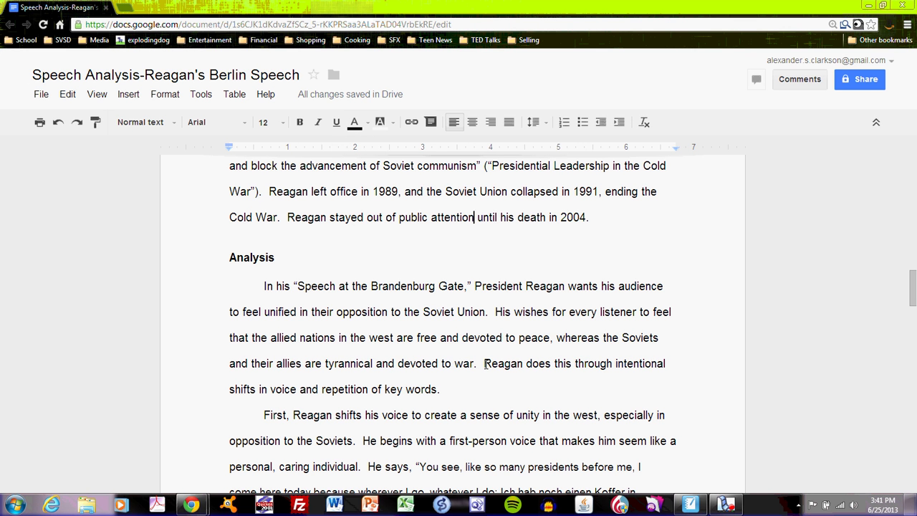
left_click_drag(485, 364, 541, 392)
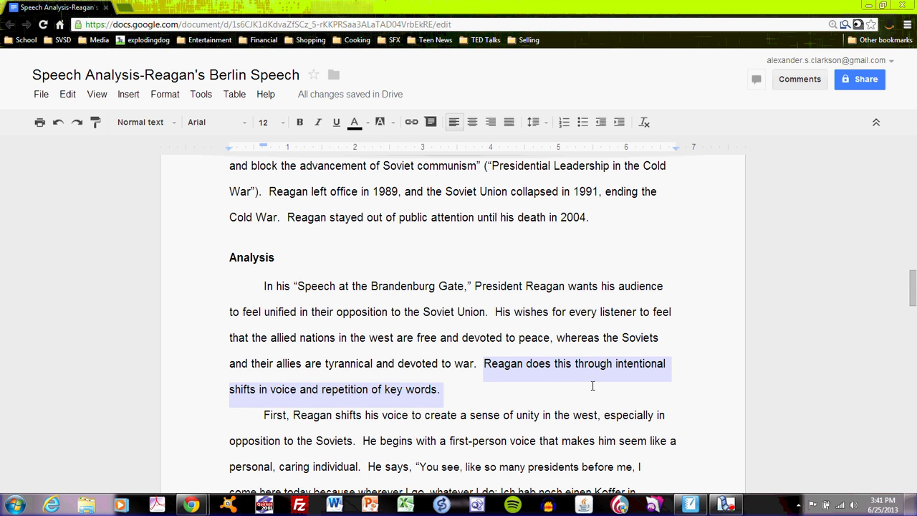
scroll(588, 379, "down", 1)
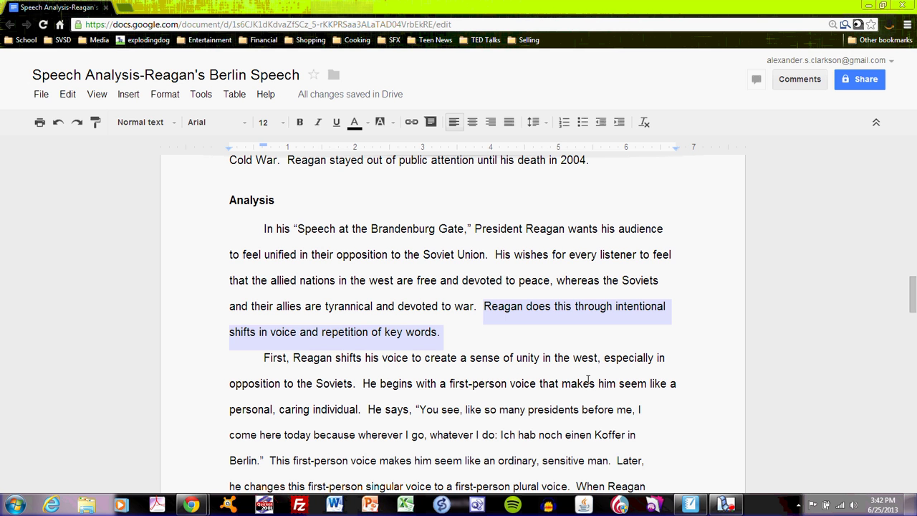
- Switch to the lecture slides, reveal the point "Use simple transitions.", and return to the speech analysis document
key("alt+Tab")
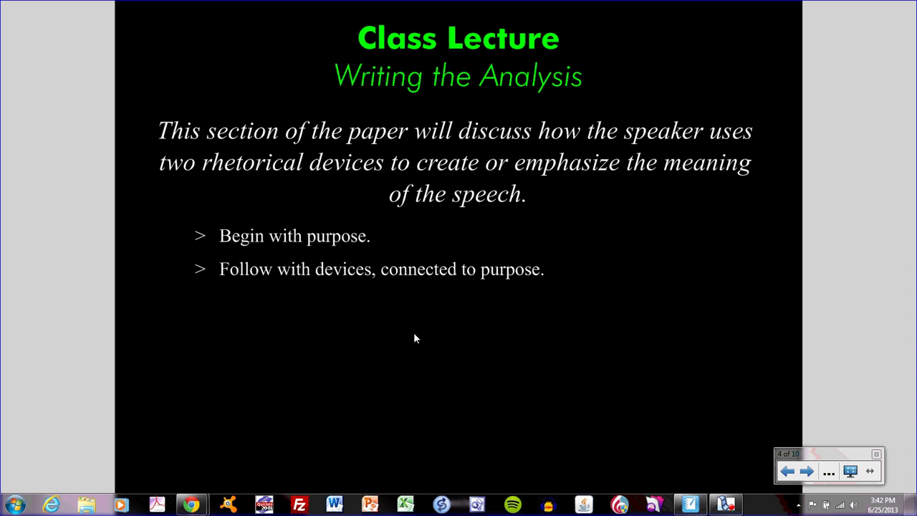
left_click(807, 473)
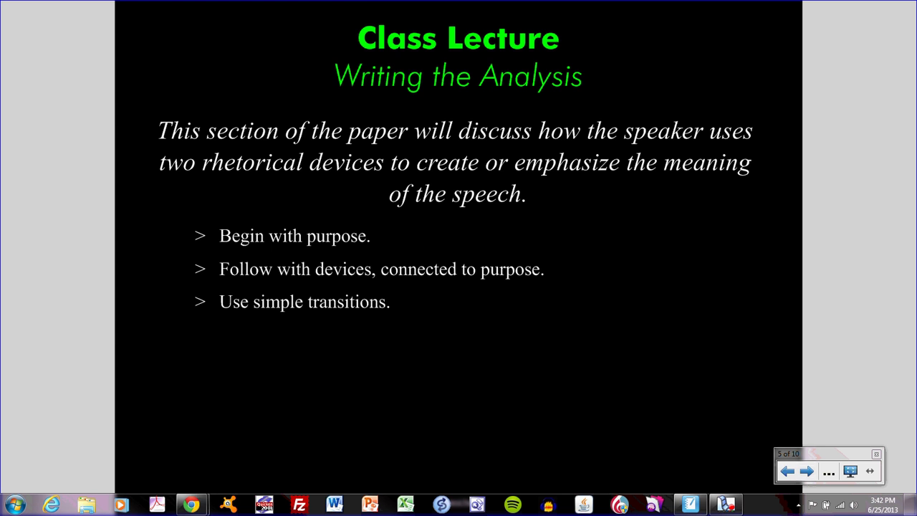
left_click(190, 505)
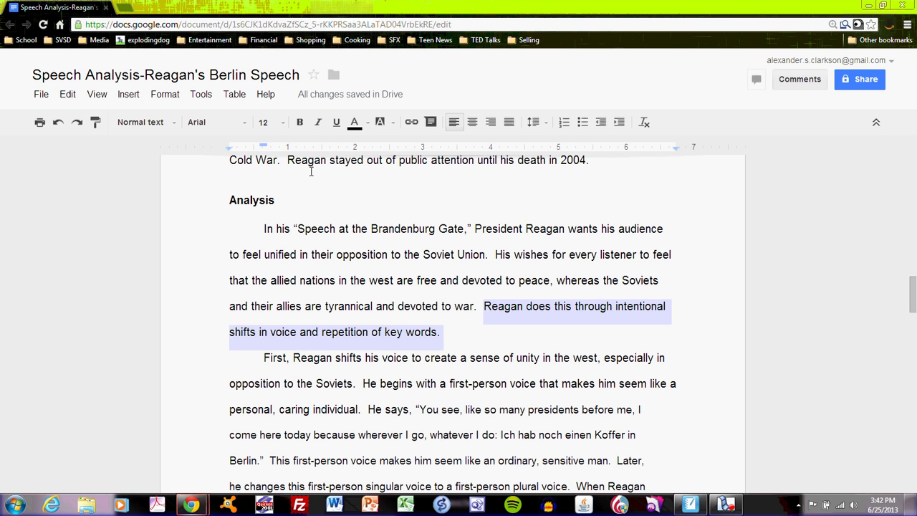
- Highlight the transition words "First" and "Second" that open the two device paragraphs, and return to the first of those paragraphs
double_click(275, 358)
scroll(293, 344, "down", 3)
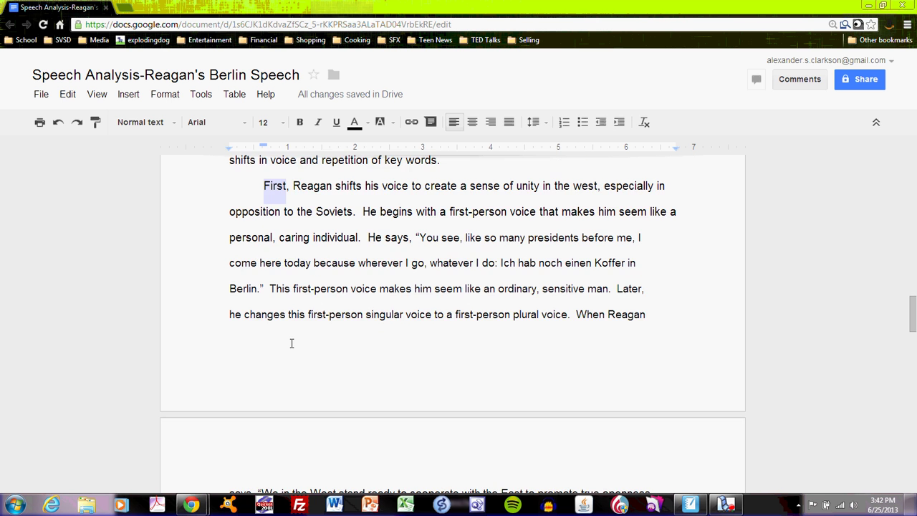
scroll(292, 342, "down", 3)
scroll(290, 339, "down", 2)
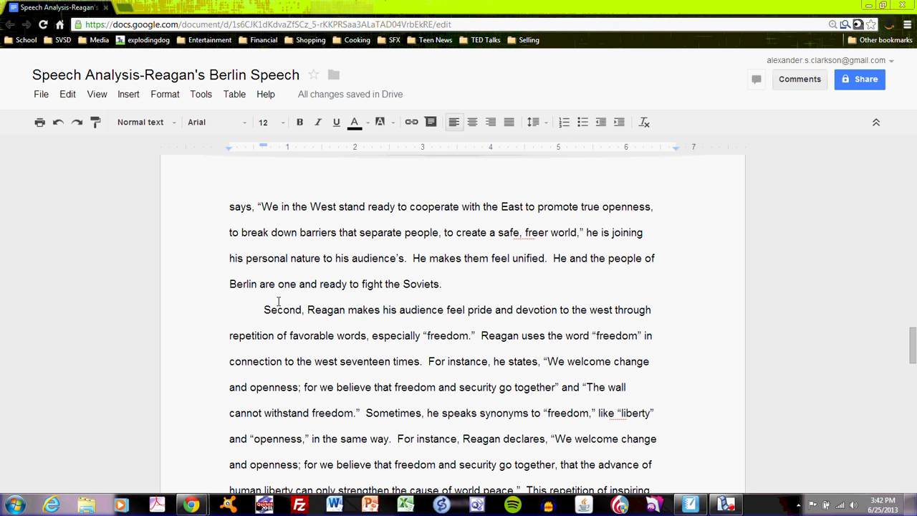
left_click(284, 310)
double_click(280, 310)
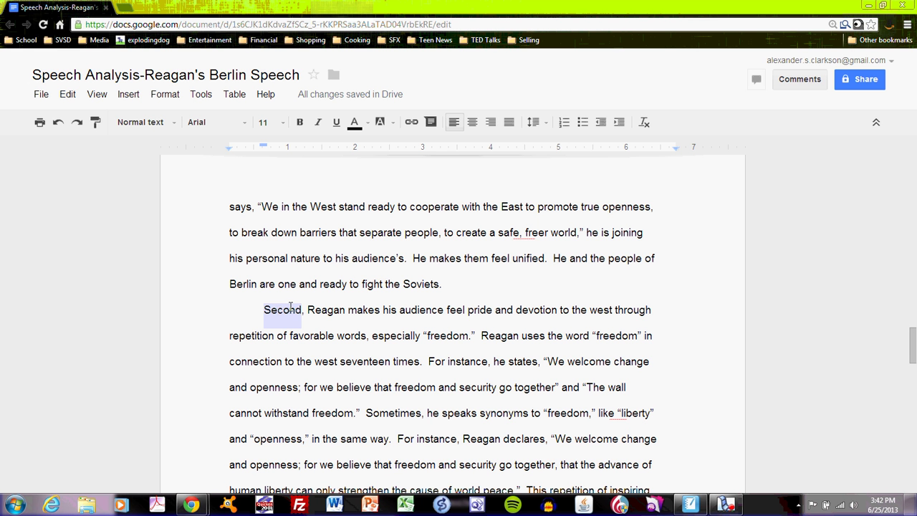
scroll(318, 301, "up", 5)
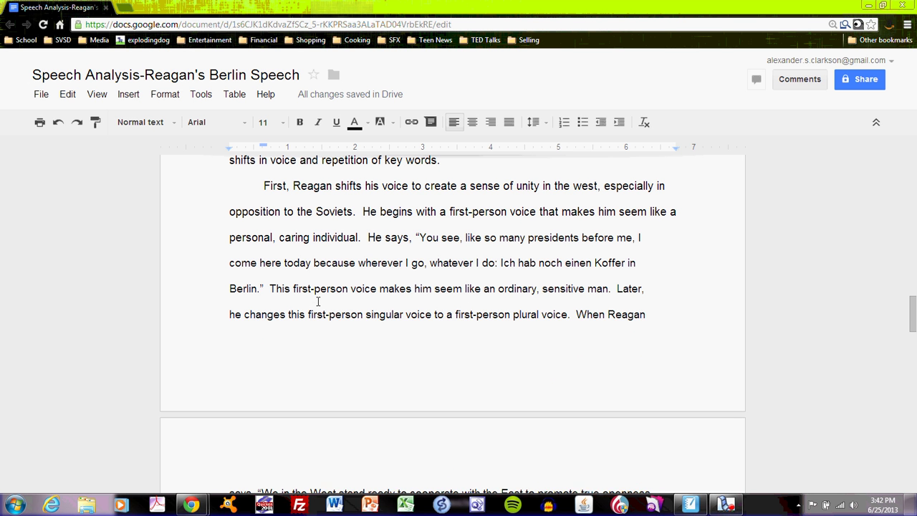
- Switch to the lecture slides, reveal the point on writing a topic sentence that connects device to purpose, and return to the document
key("alt+Tab")
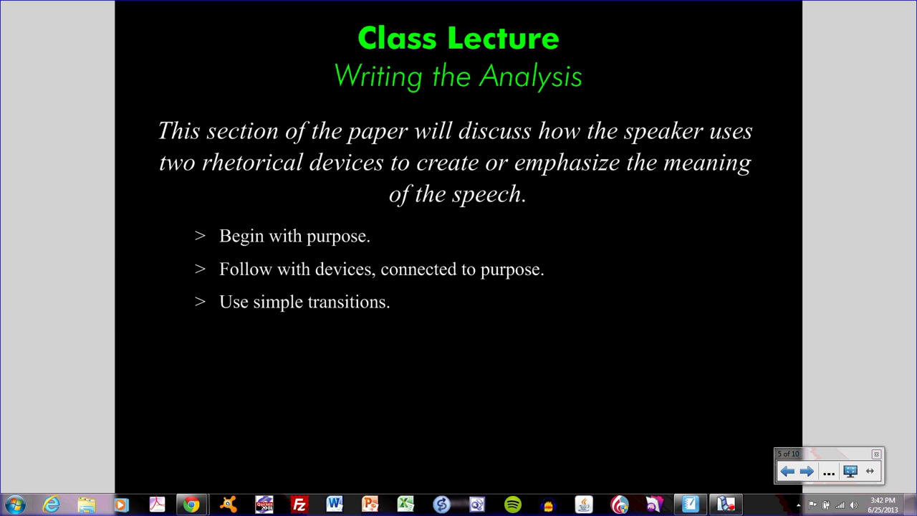
left_click(400, 361)
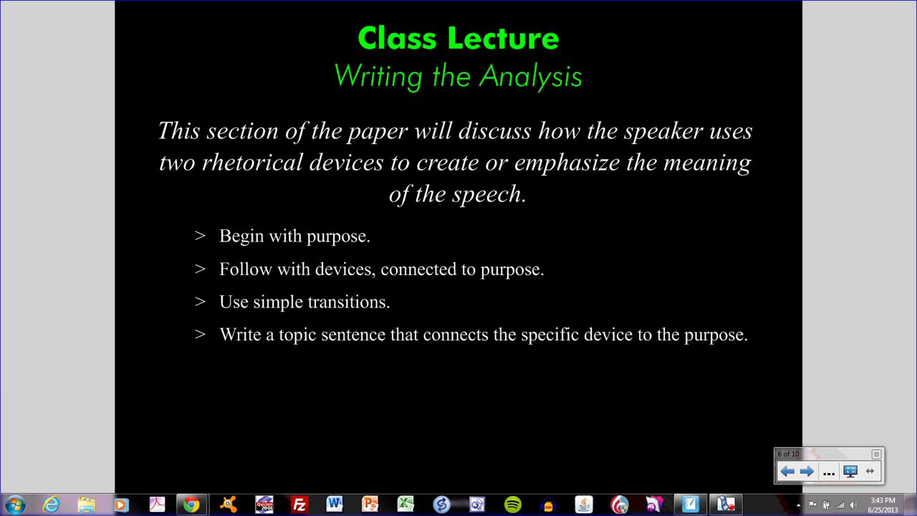
left_click(191, 505)
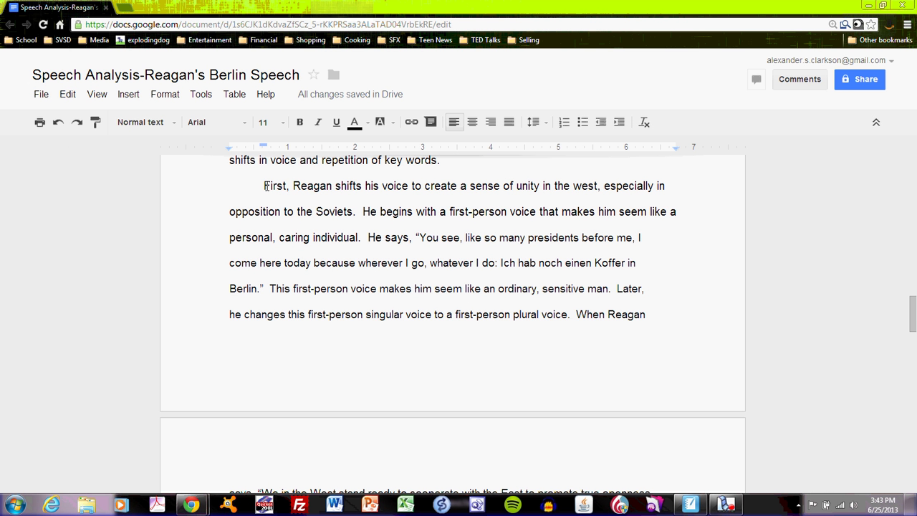
- Highlight the topic sentence of the "First" paragraph and its phrase "shifts his voice", and compare it with the purpose paragraph above
left_click_drag(264, 186, 357, 212)
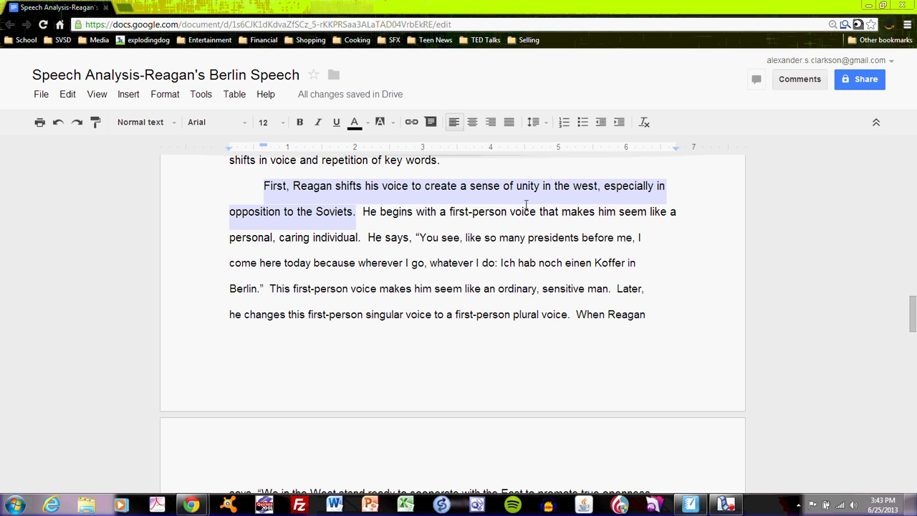
left_click(365, 187)
left_click_drag(409, 188, 334, 188)
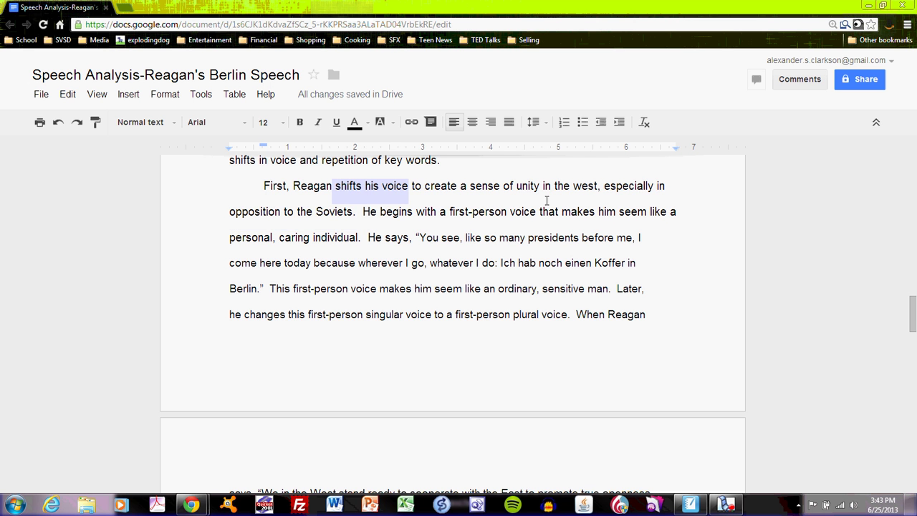
left_click(488, 243)
scroll(486, 247, "up", 2)
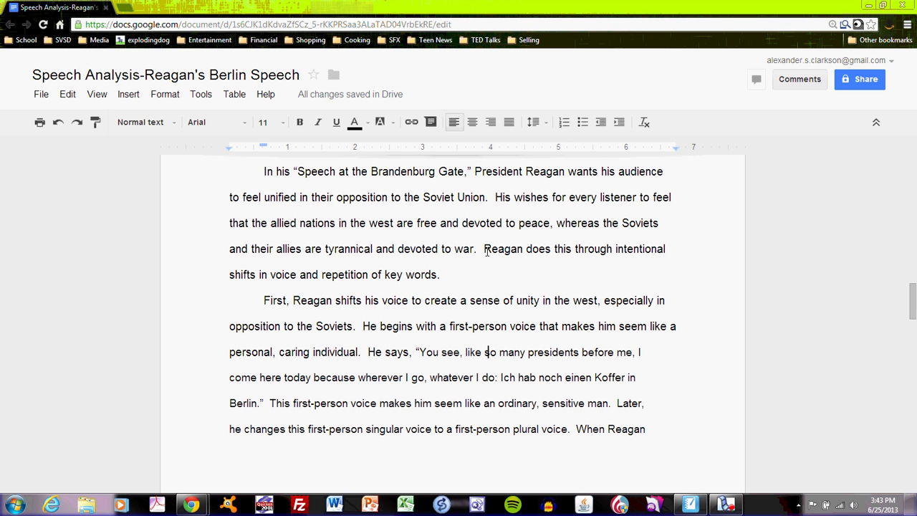
scroll(487, 250, "down", 3)
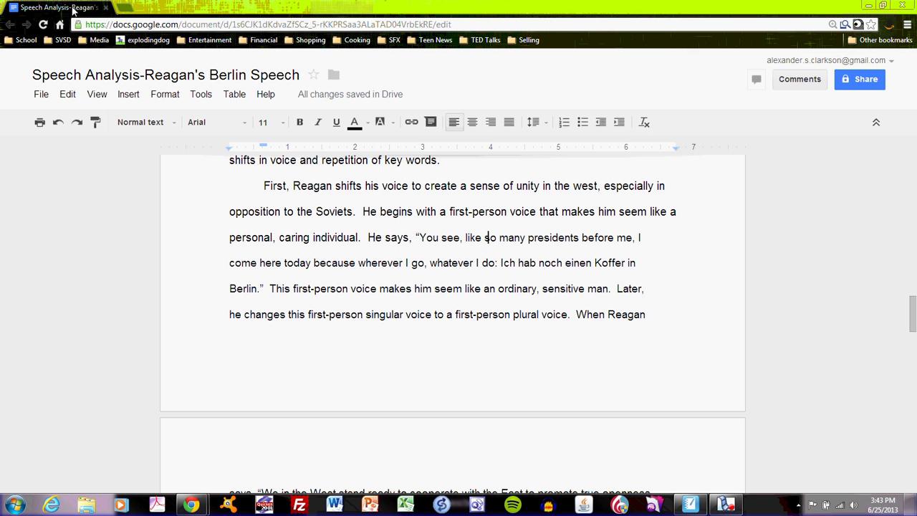
- Switch to the lecture slides, reveal the point "Provide an example, either quotation or paraphrase.", and return to the document
key("alt+Tab")
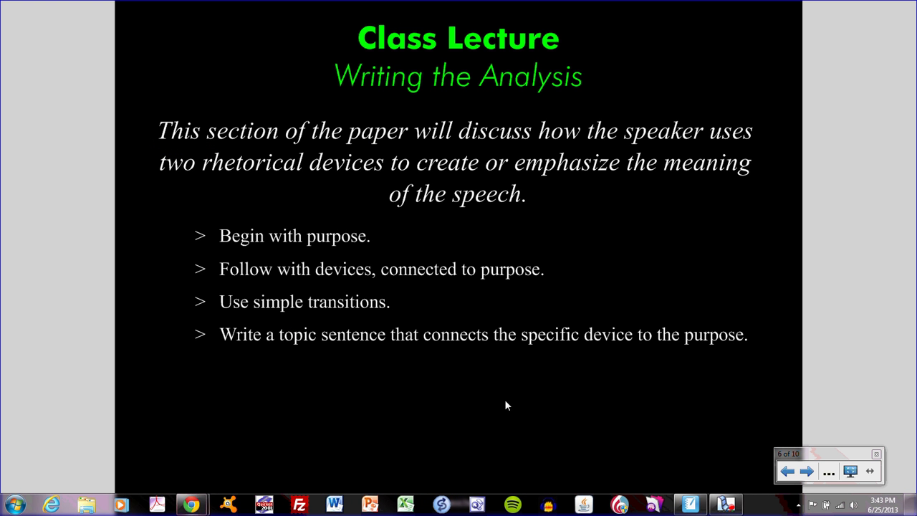
left_click(808, 472)
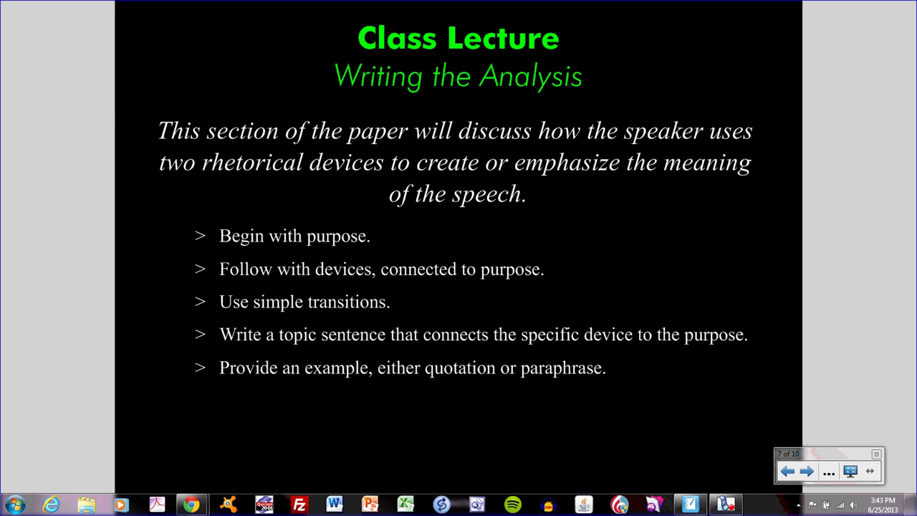
key("alt+Tab")
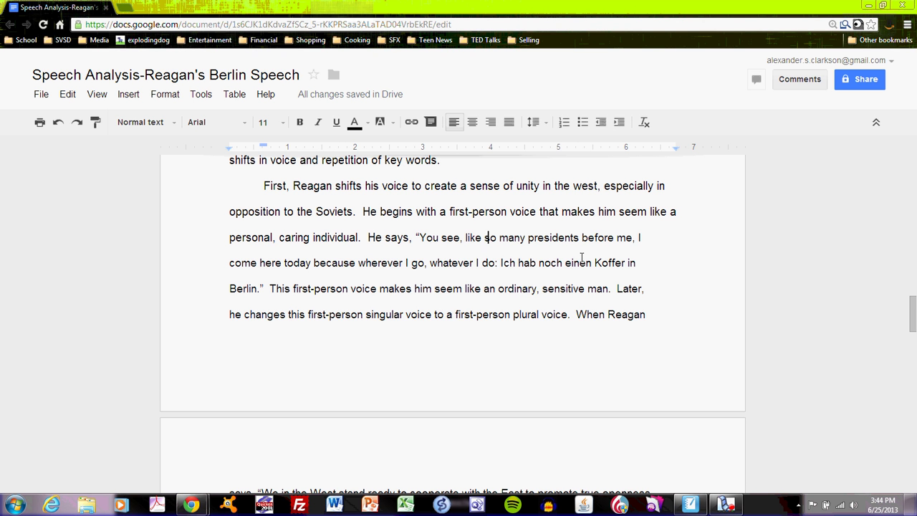
- Highlight the first example in the "First" paragraph, from "He begins with a first-person voice" through "sensitive man."
left_click(581, 260)
left_click(614, 289)
left_click_drag(611, 289, 363, 214)
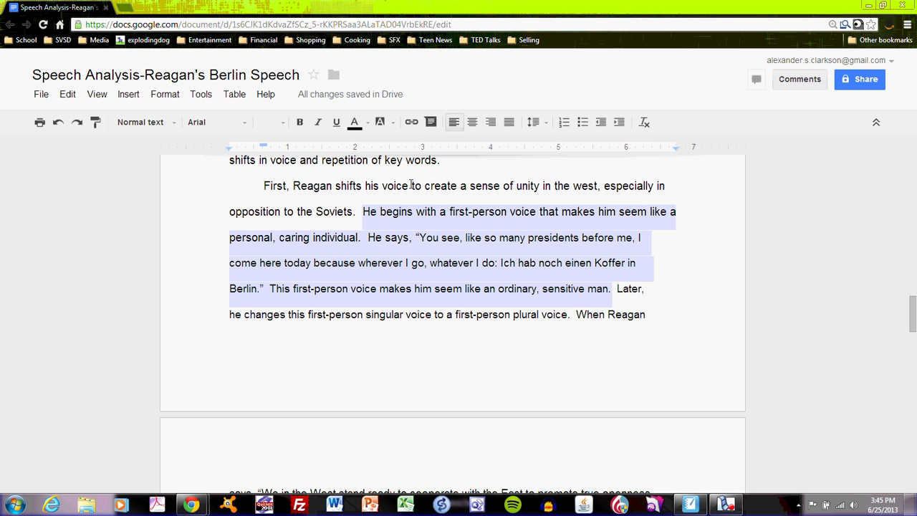
- Highlight "shifts his voice" and "sense of unity" in the topic sentence, and relate them to the first-person voice example below
left_click_drag(409, 185, 335, 186)
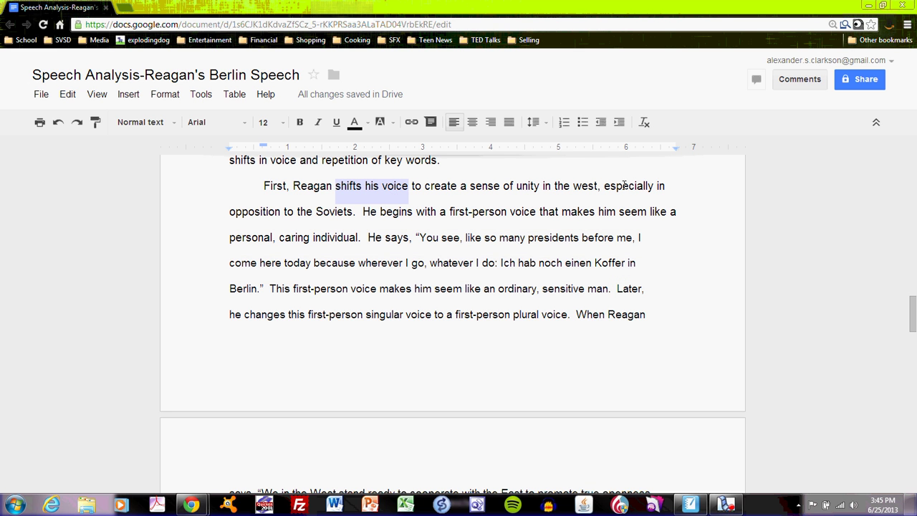
left_click_drag(541, 185, 471, 186)
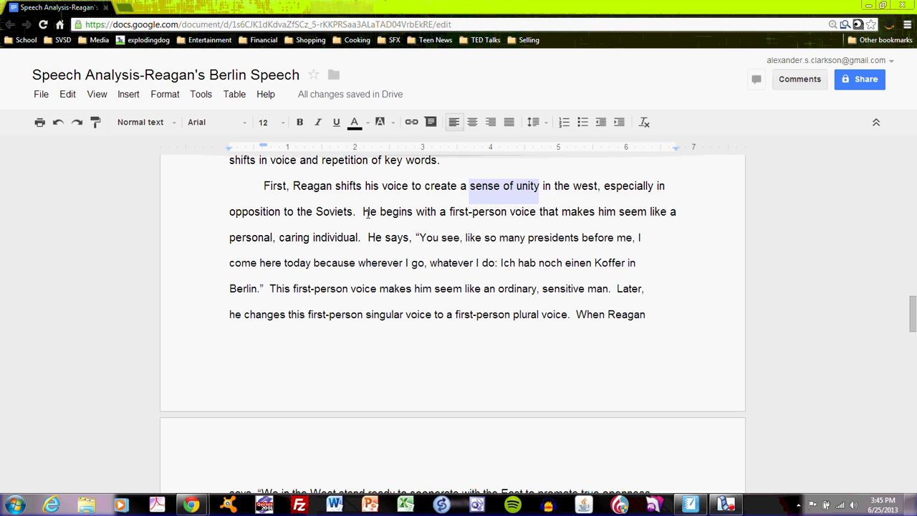
left_click_drag(362, 213, 611, 289)
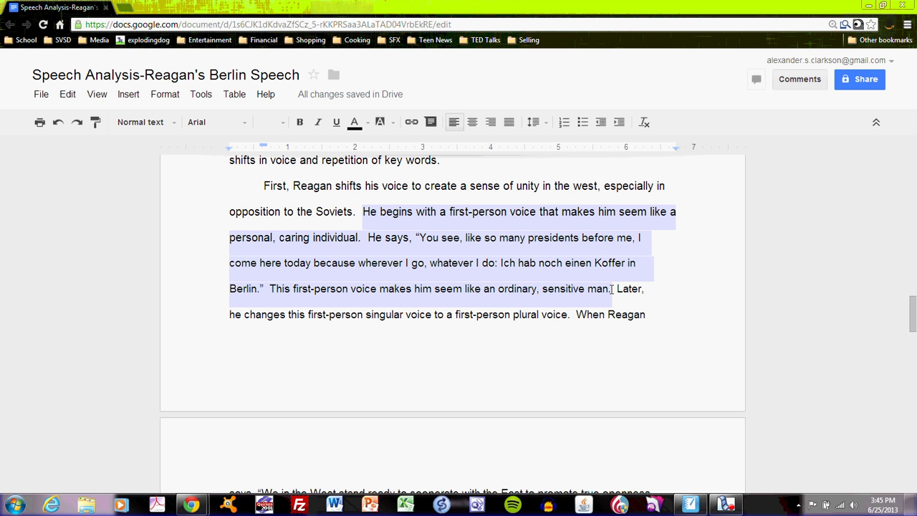
left_click(559, 289)
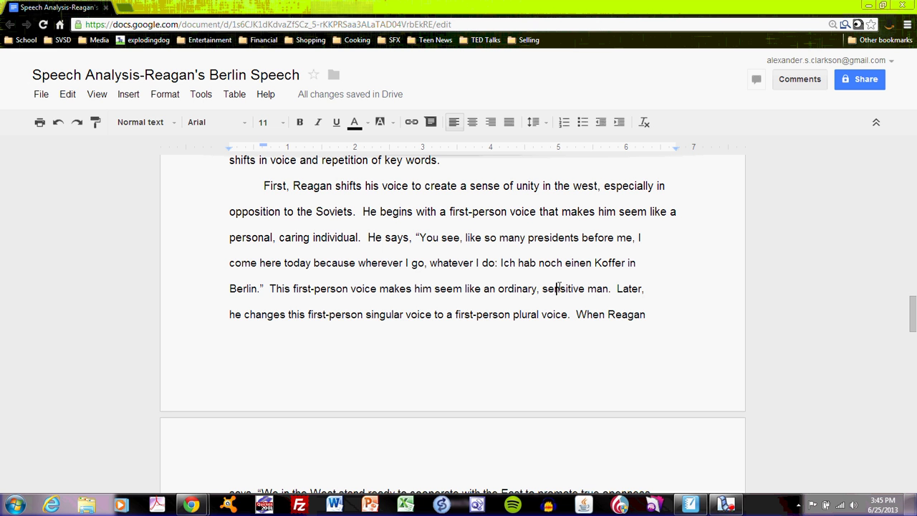
triple_click(534, 186)
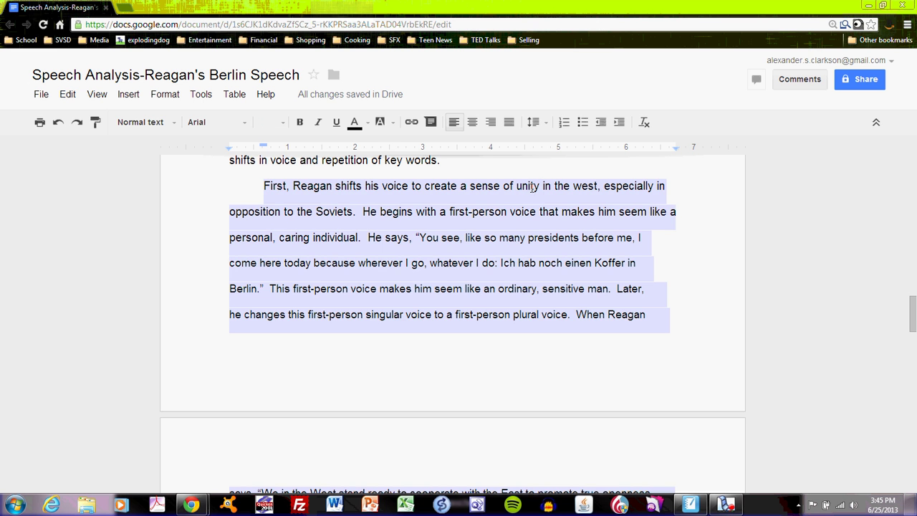
left_click_drag(557, 289, 610, 288)
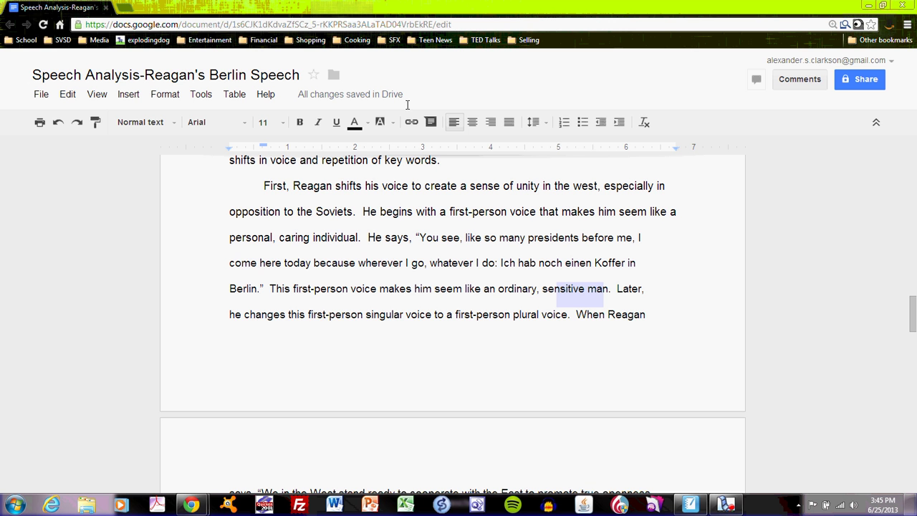
- Switch to the lecture slides, reveal the point "Use transition into the next example.", and return to the document
key("alt+Tab")
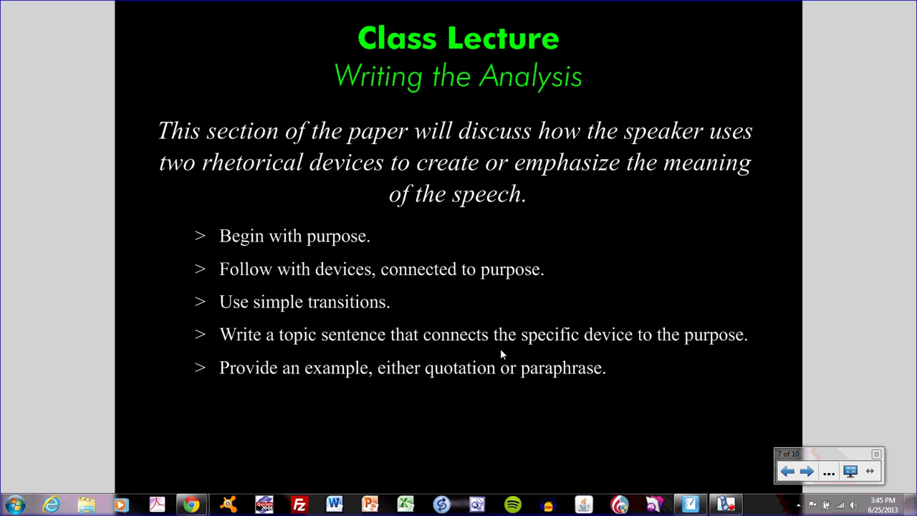
left_click(806, 472)
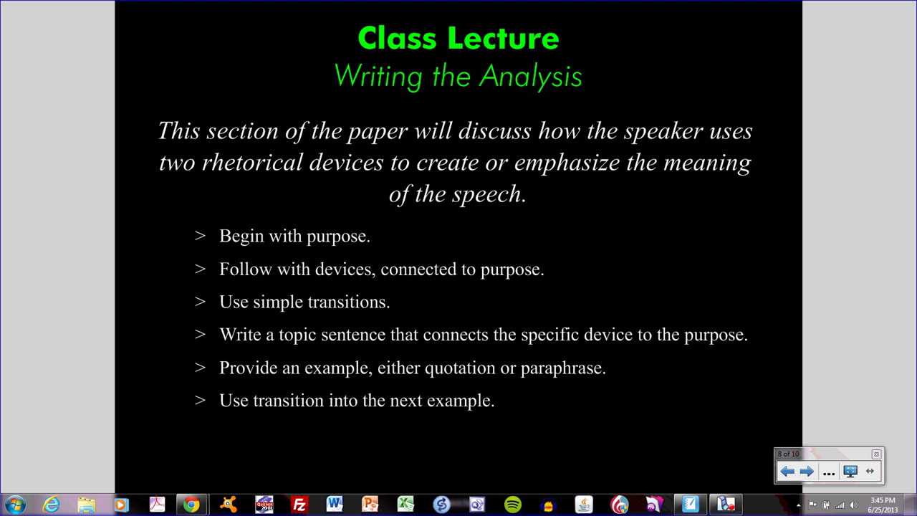
left_click(191, 506)
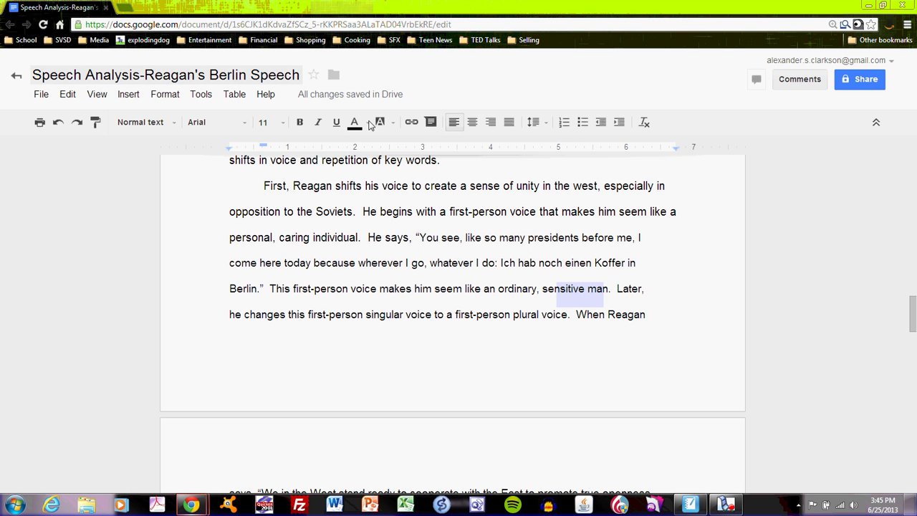
- Place the cursor at the transition word "Later," before the sentence about changing to a first-person plural voice
left_click(673, 294)
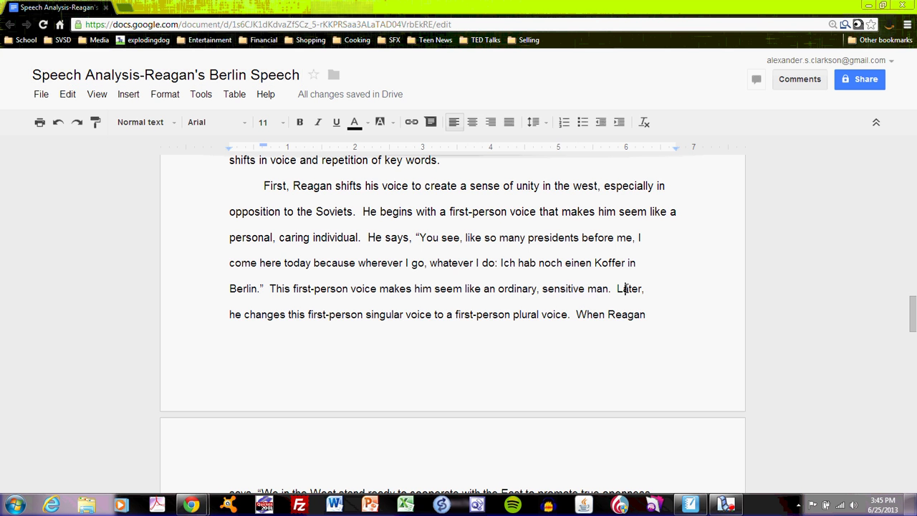
scroll(671, 292, "down", 1)
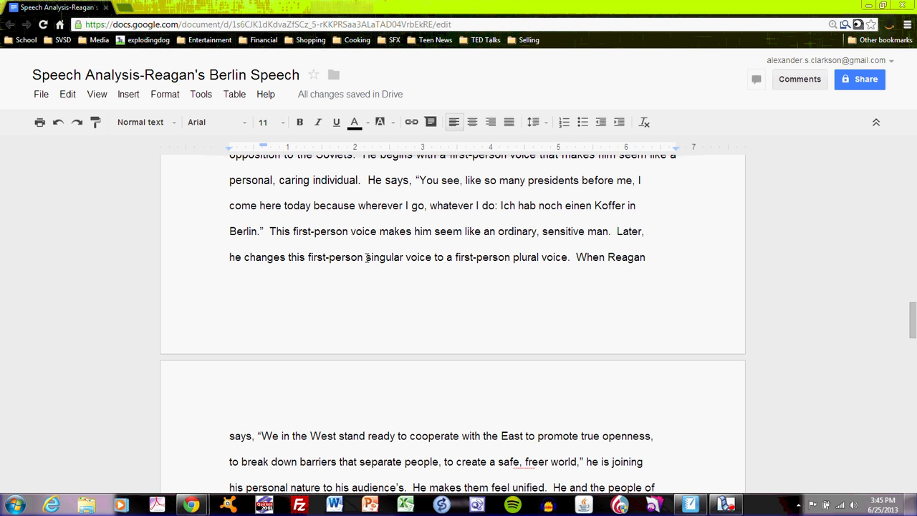
left_click(625, 233)
- Switch to the lecture slides, look ahead to "Write a concluding statement.", and go back to the point "Use transition into the next example."
key("alt+Tab")
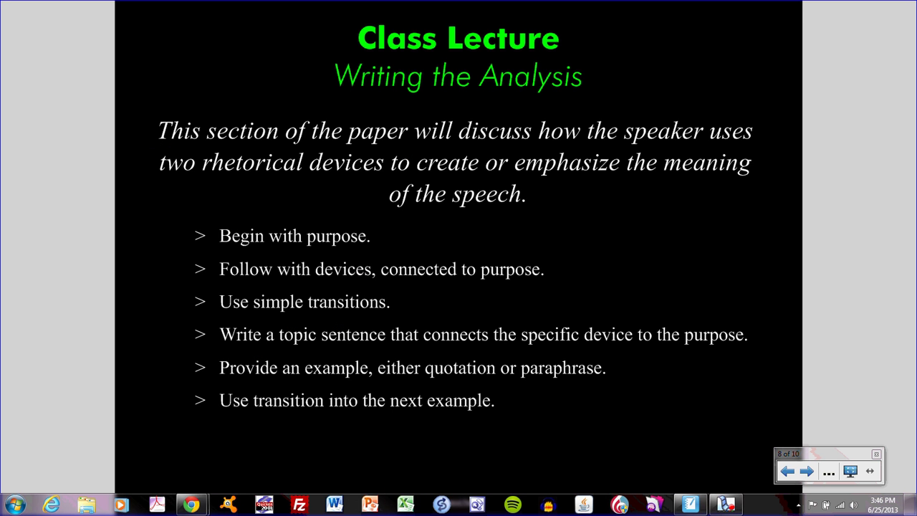
left_click(808, 471)
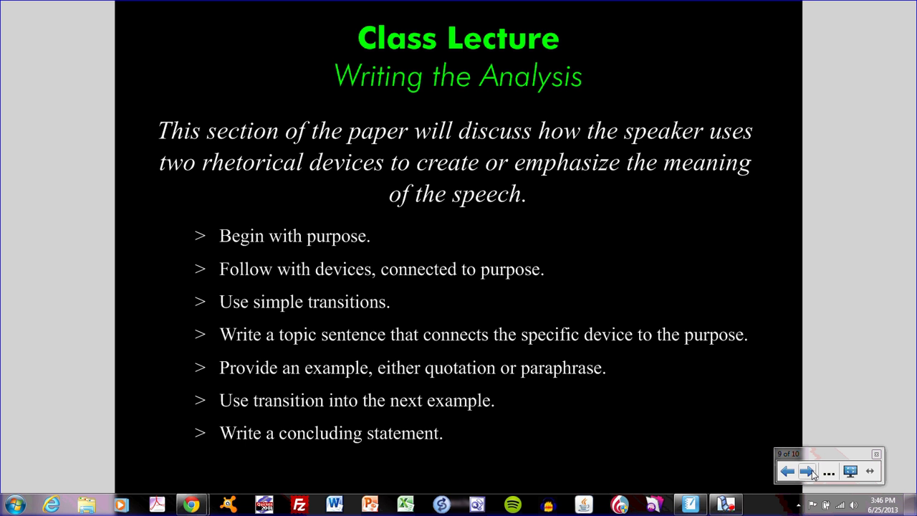
left_click(788, 471)
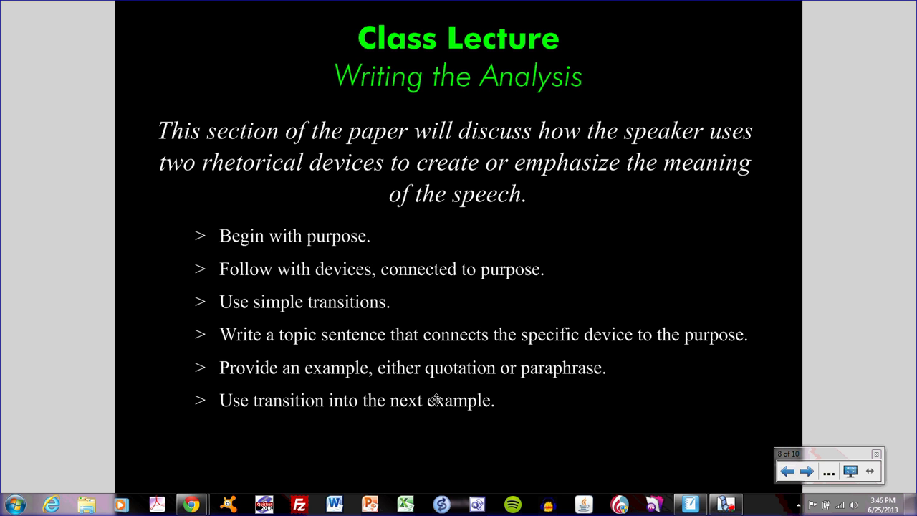
- Switch back to the document and highlight the second example, from "Later," through "He makes them feel unified."
left_click(191, 505)
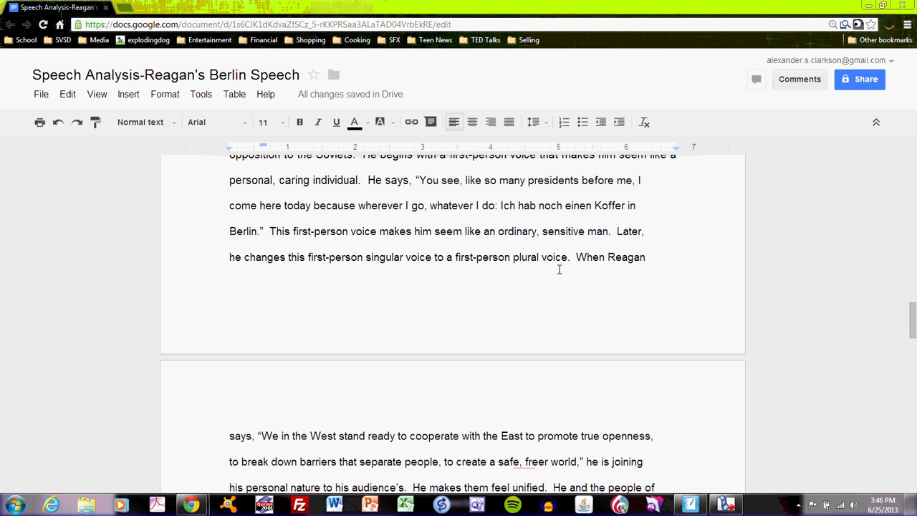
scroll(578, 253, "down", 1)
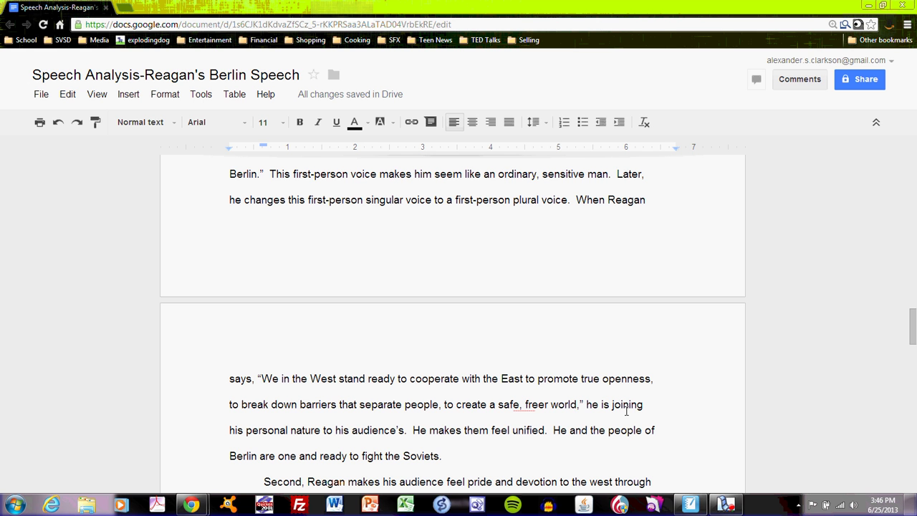
left_click_drag(548, 430, 559, 189)
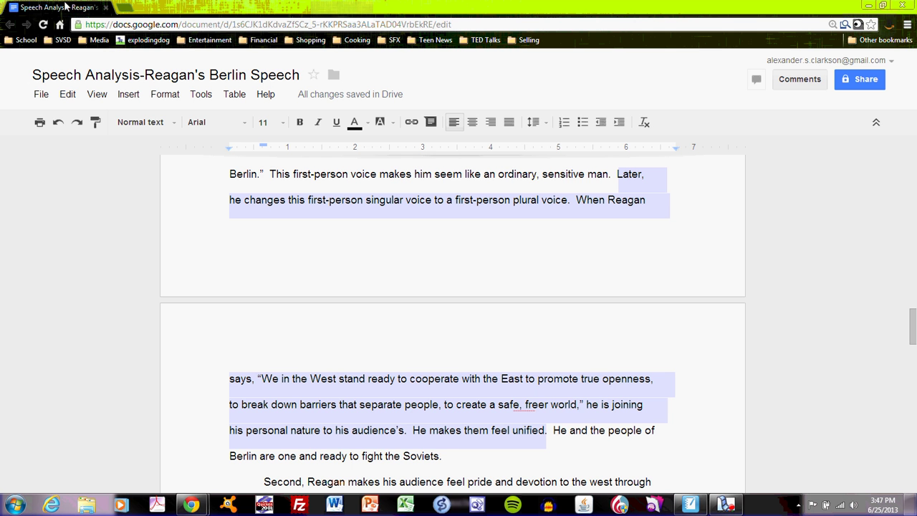
- Switch to the lecture slides, reveal the point "Write a concluding statement.", and return to the document
key("alt+Tab")
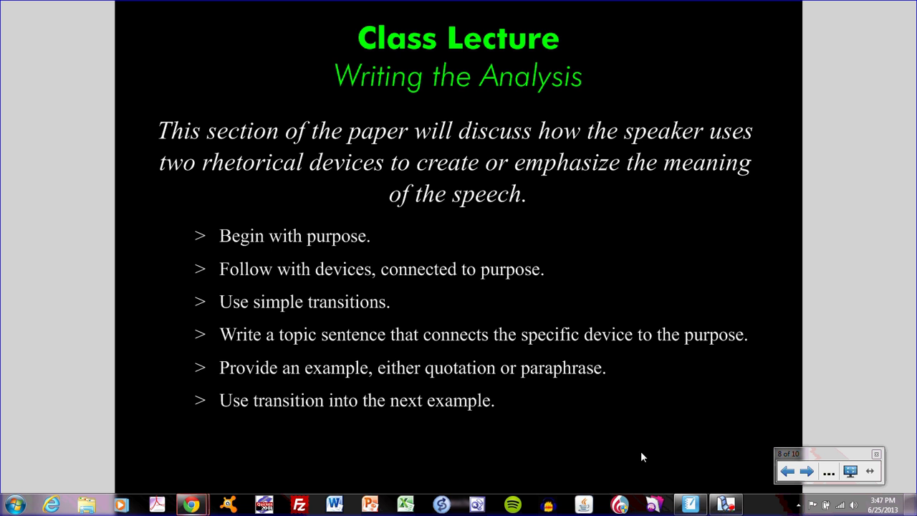
left_click(808, 473)
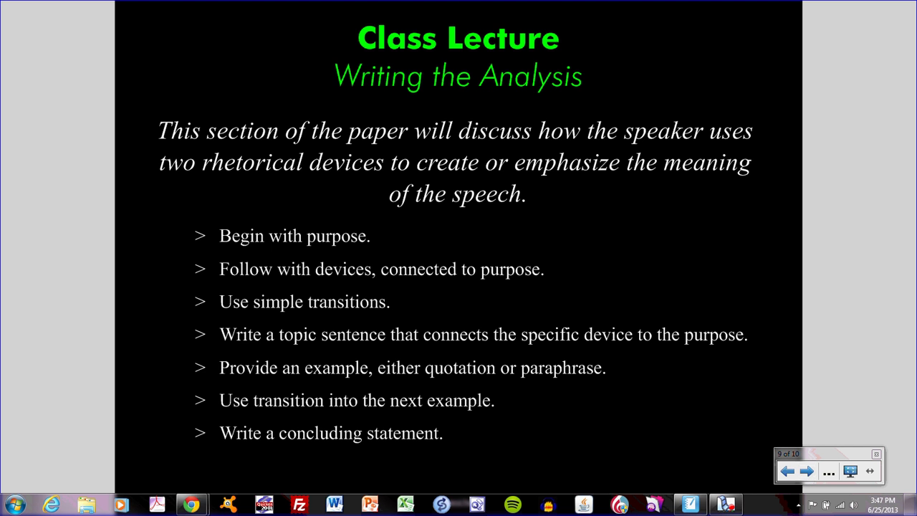
left_click(191, 504)
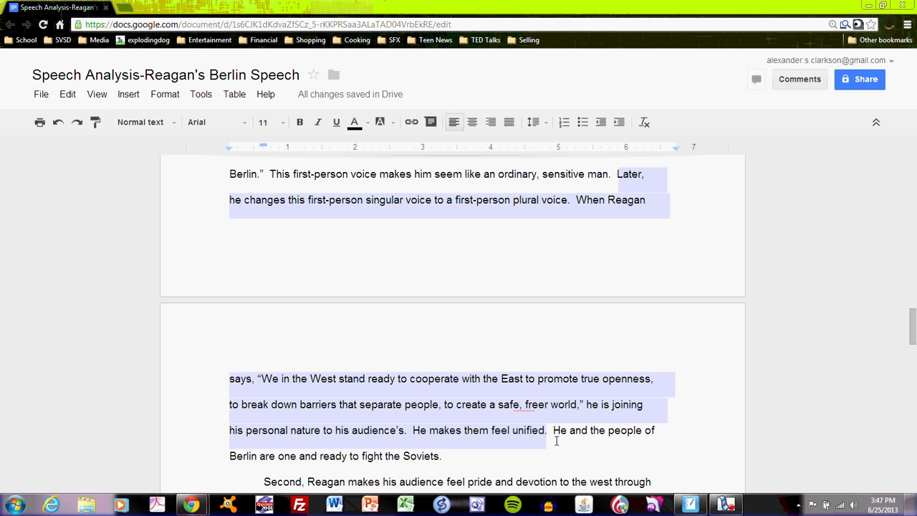
- Highlight the first paragraph's concluding statement, "He and the people of Berlin are one and ready to fight the Soviets."
left_click(557, 432)
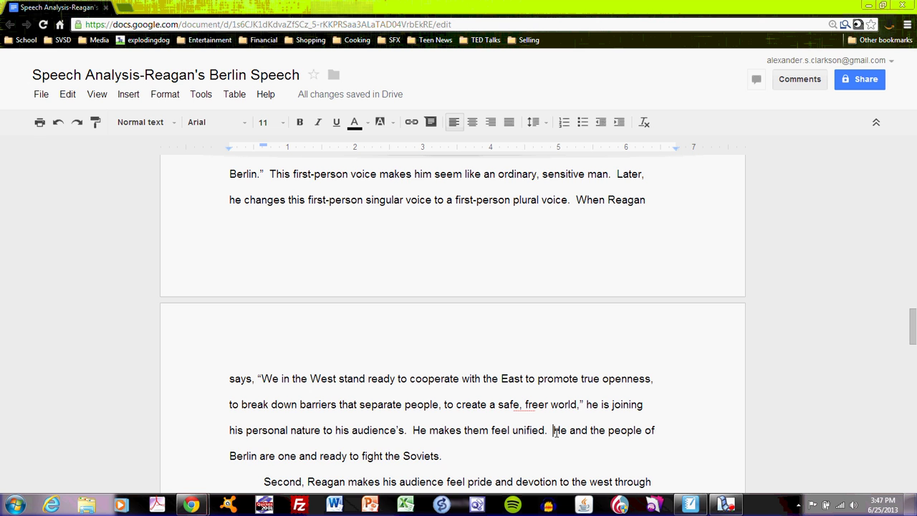
left_click_drag(554, 431, 570, 452)
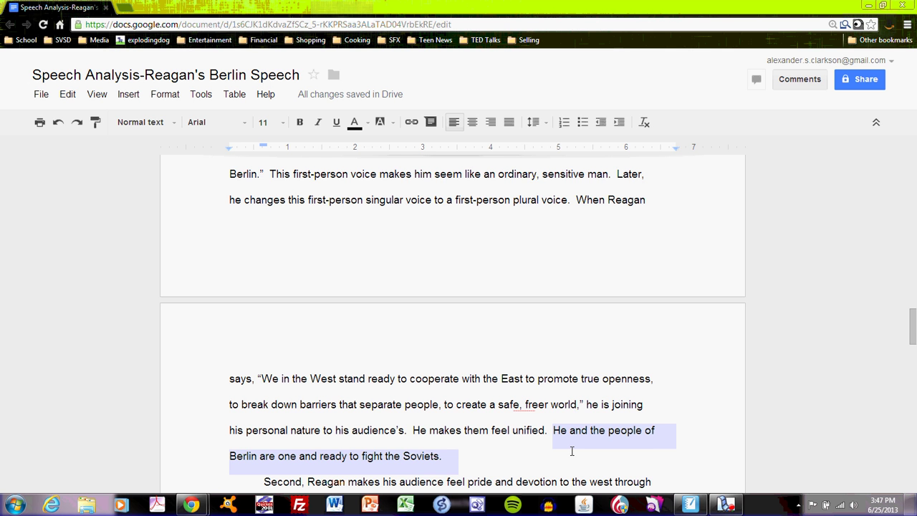
scroll(572, 450, "down", 2)
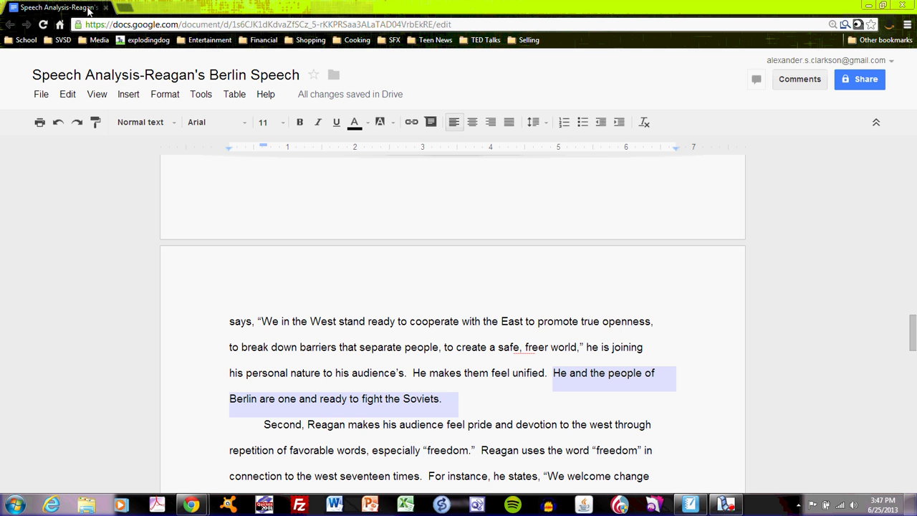
- Switch to the lecture slides and go back to the slide ending with the point "Use simple transitions."
key("alt+Tab")
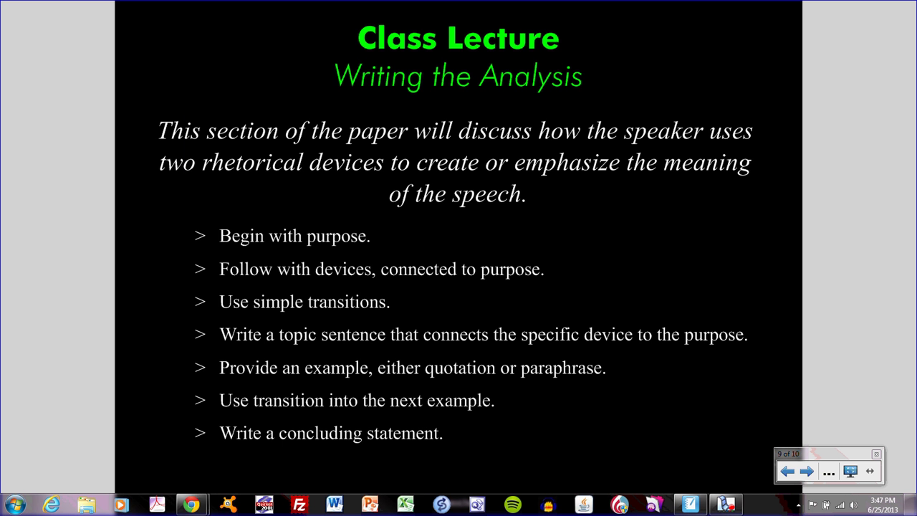
left_click(788, 471)
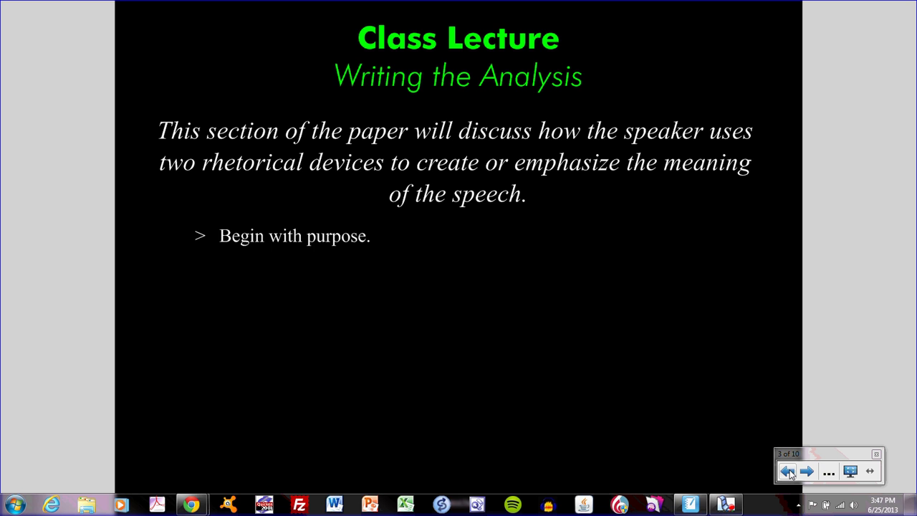
left_click(807, 471)
left_click(789, 473)
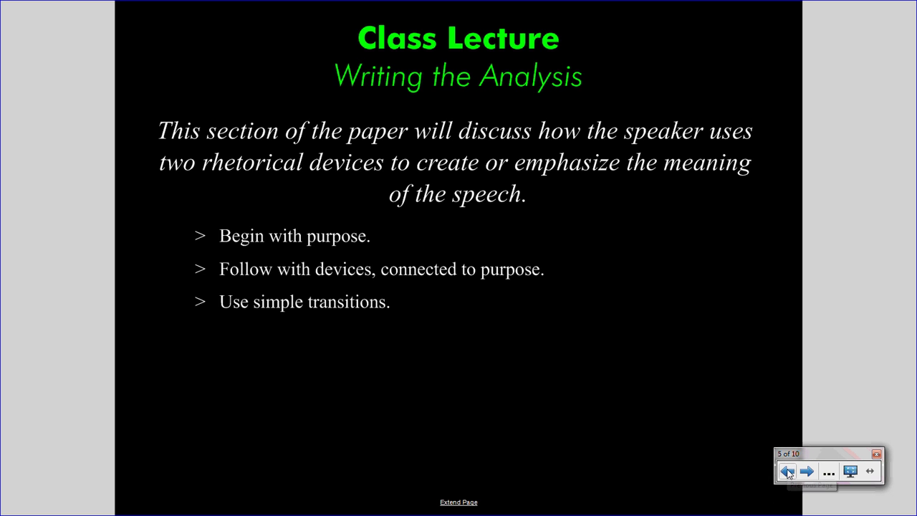